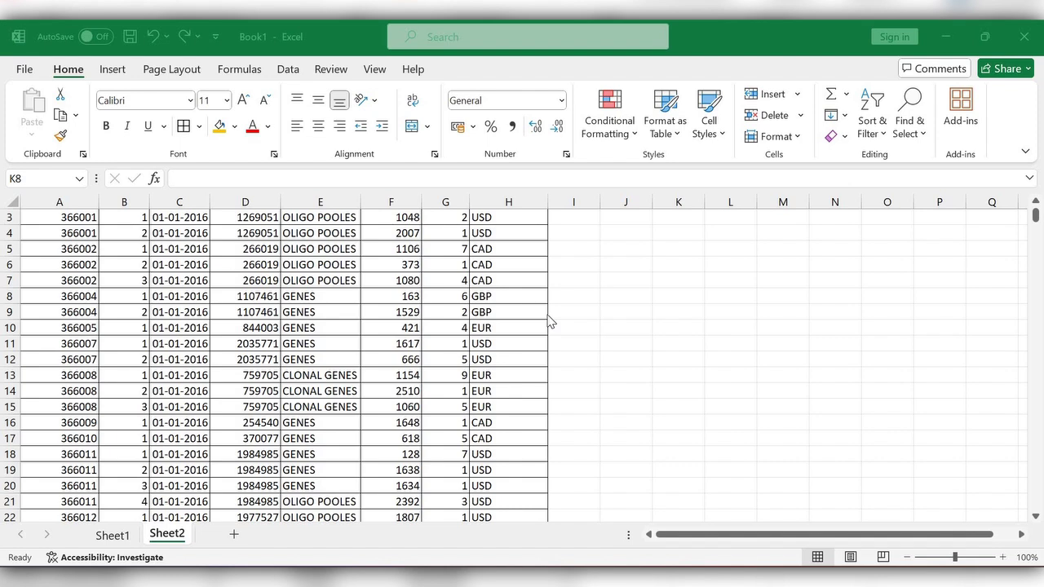
Review the column headers of the order data on Sheet2, from Order Number to ProductKey
scroll(259, 367, up, 1)
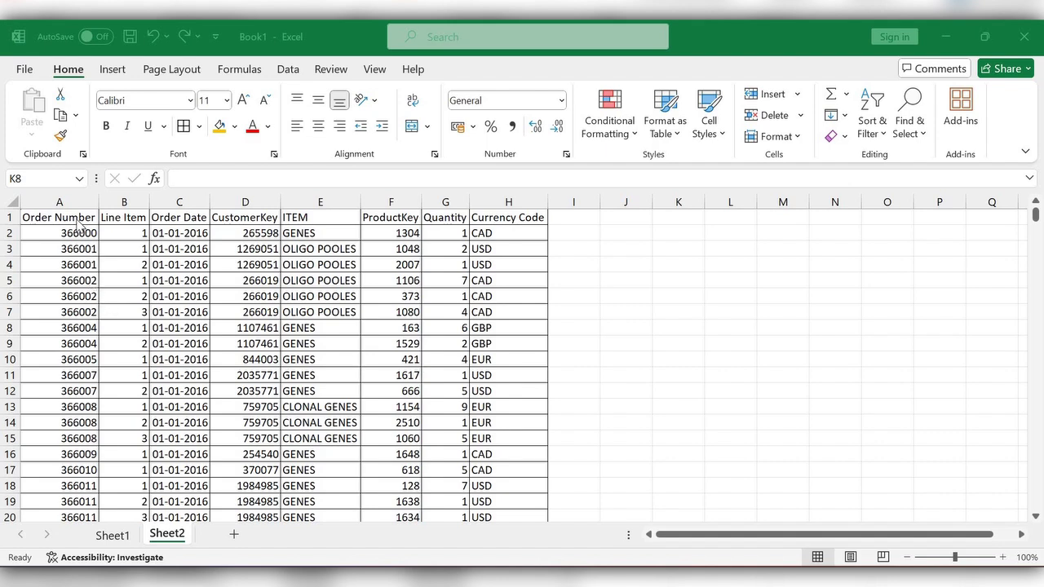
key(alt+Tab)
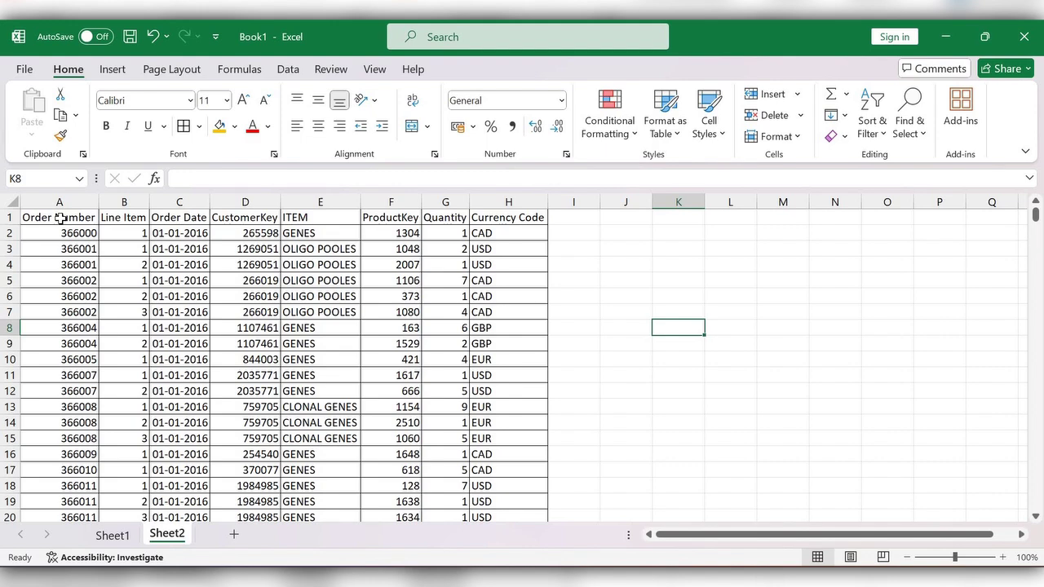
drag(61, 218, 208, 217)
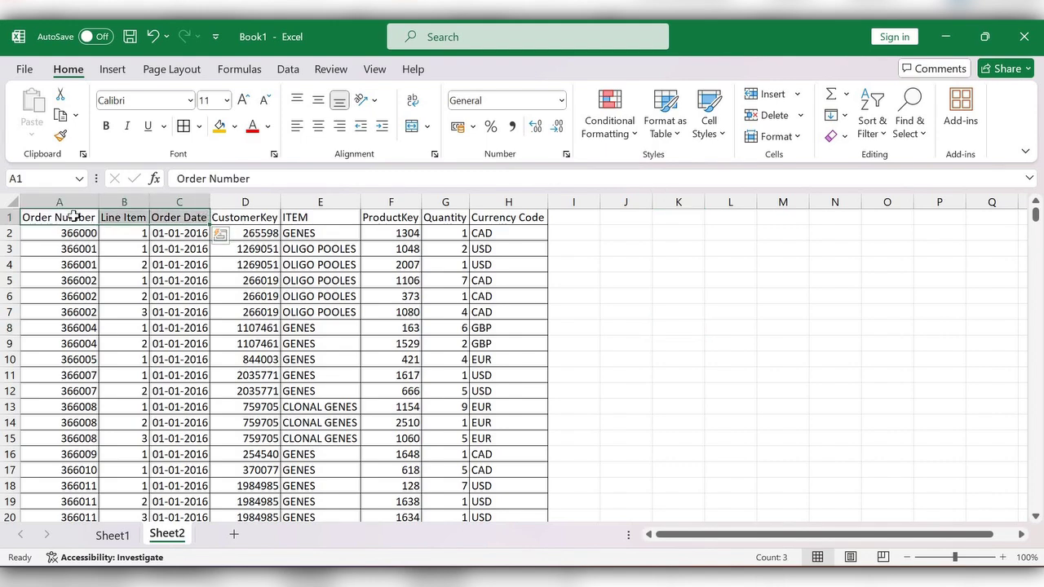
click(74, 216)
click(131, 218)
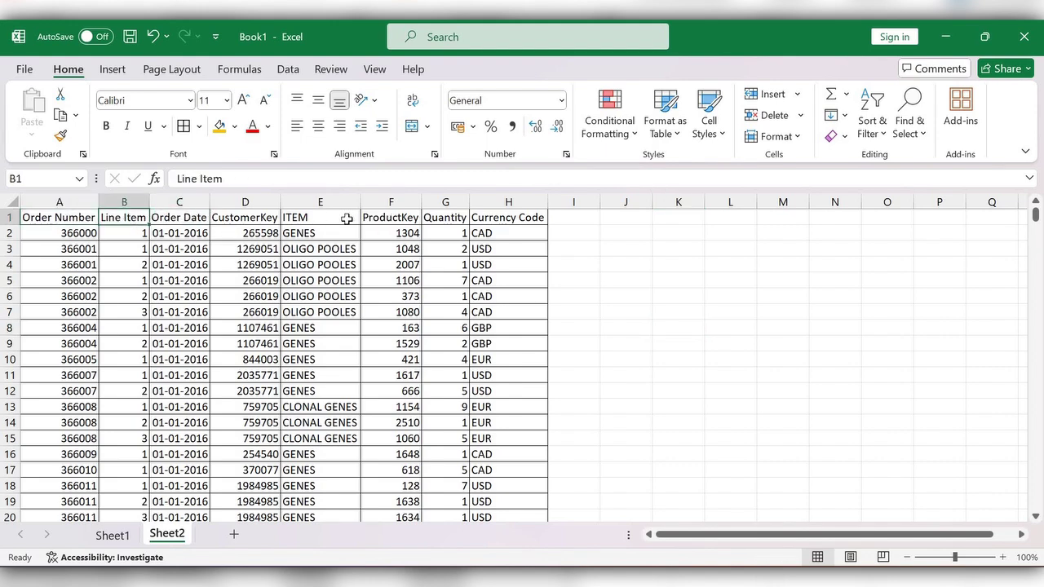
click(346, 219)
click(396, 219)
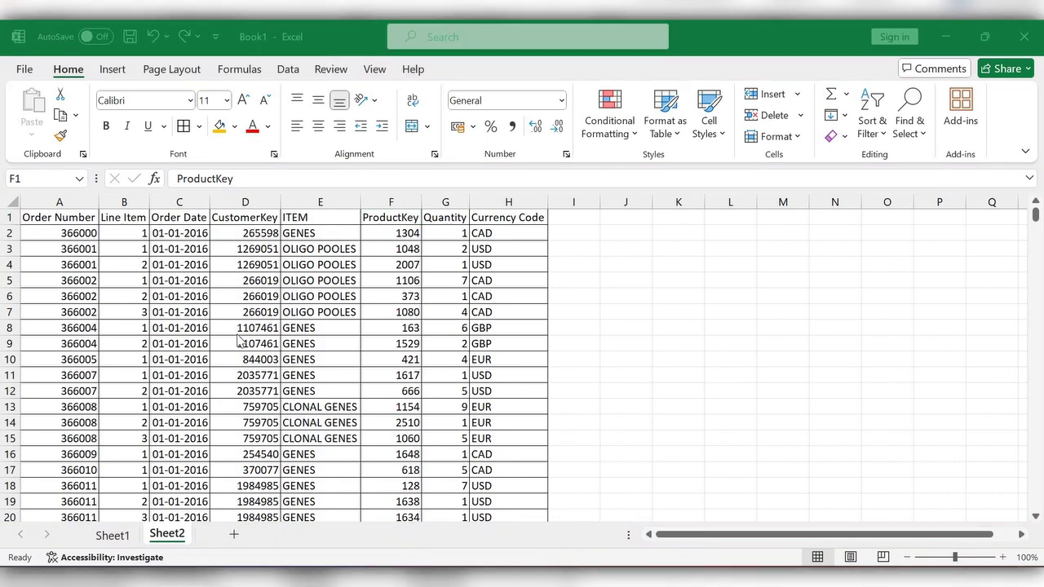
Insert a PivotTable from Sheet2 range A1:H107, placed on the existing worksheet at Sheet1 cell A3
click(112, 71)
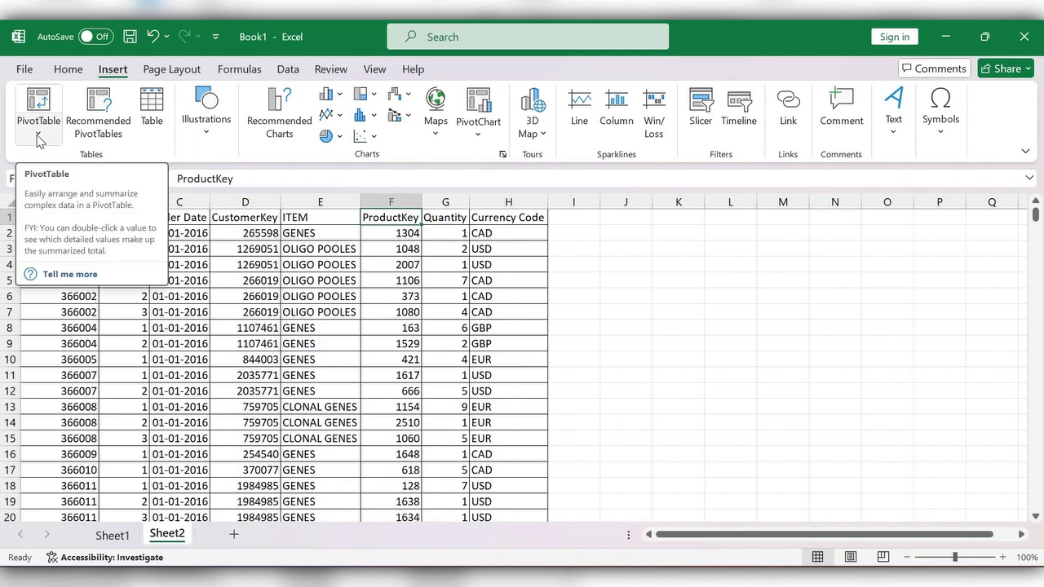
click(38, 137)
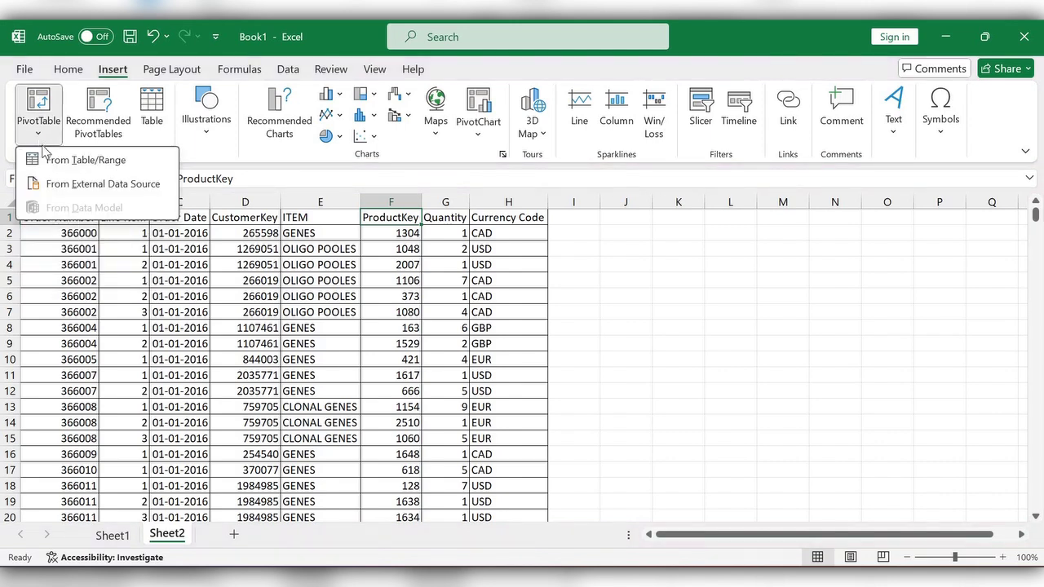
click(97, 160)
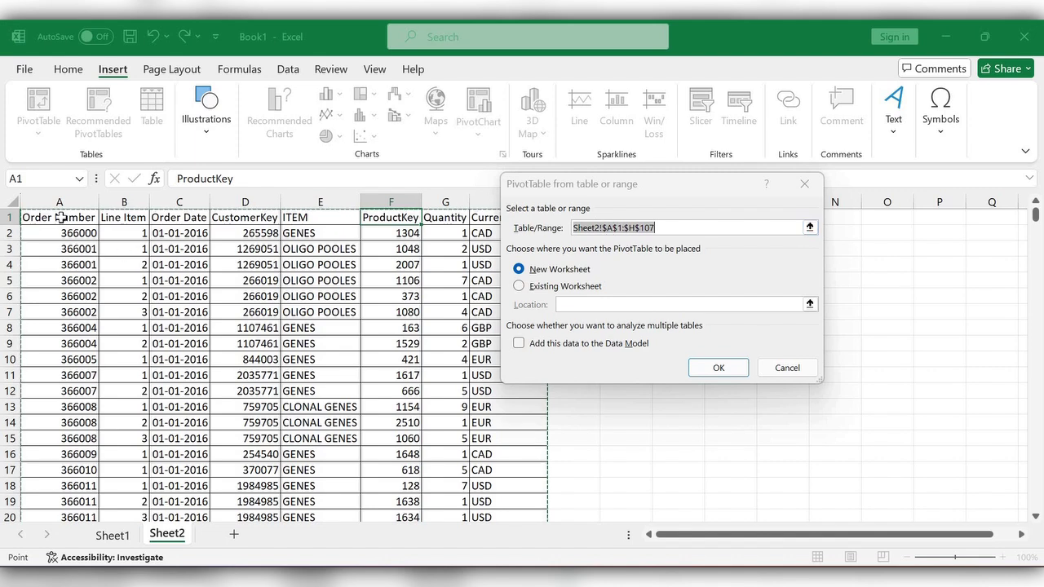
drag(61, 217, 513, 488)
click(574, 286)
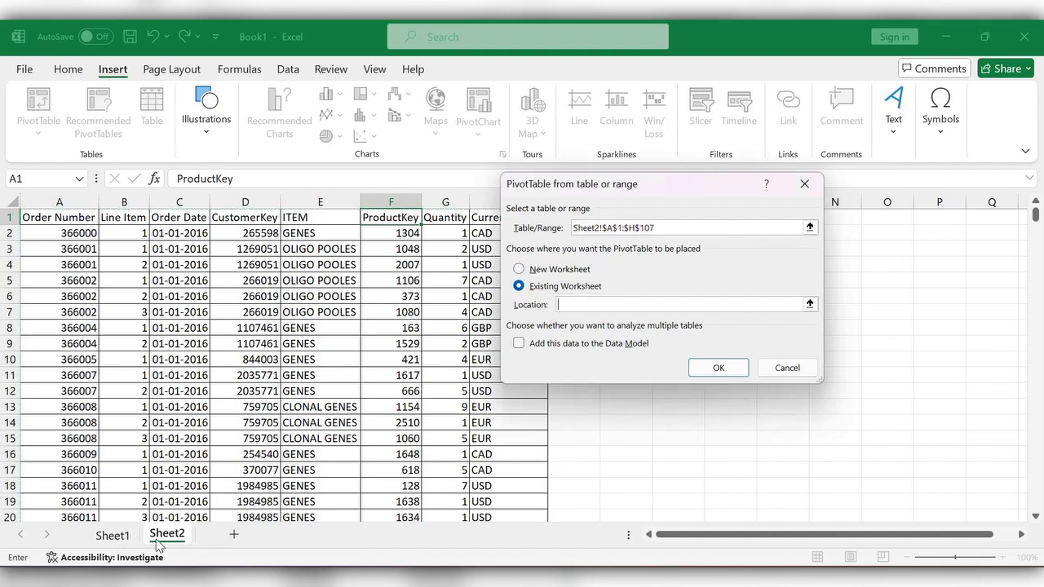
click(113, 535)
click(50, 245)
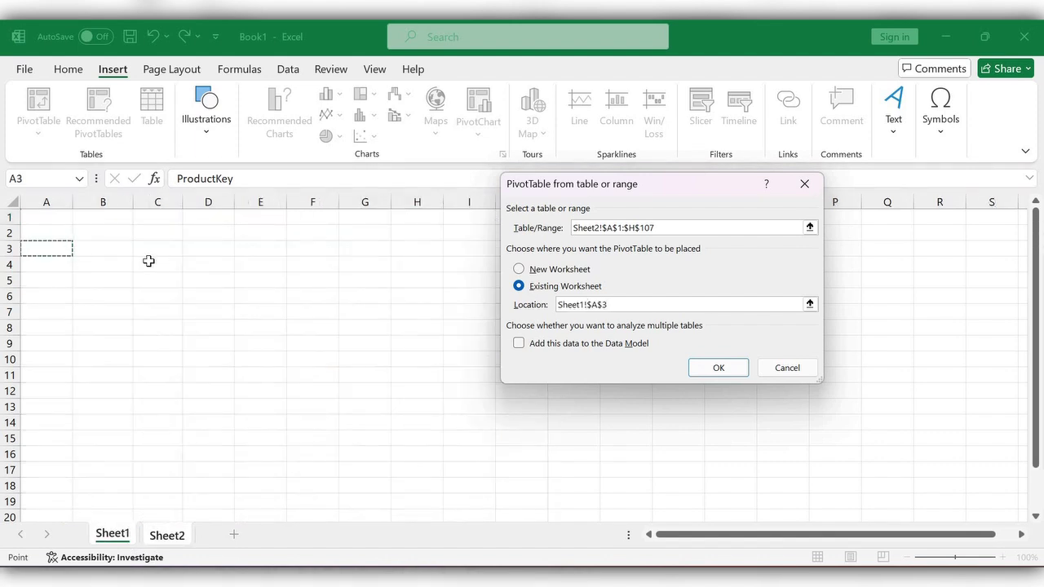
click(717, 367)
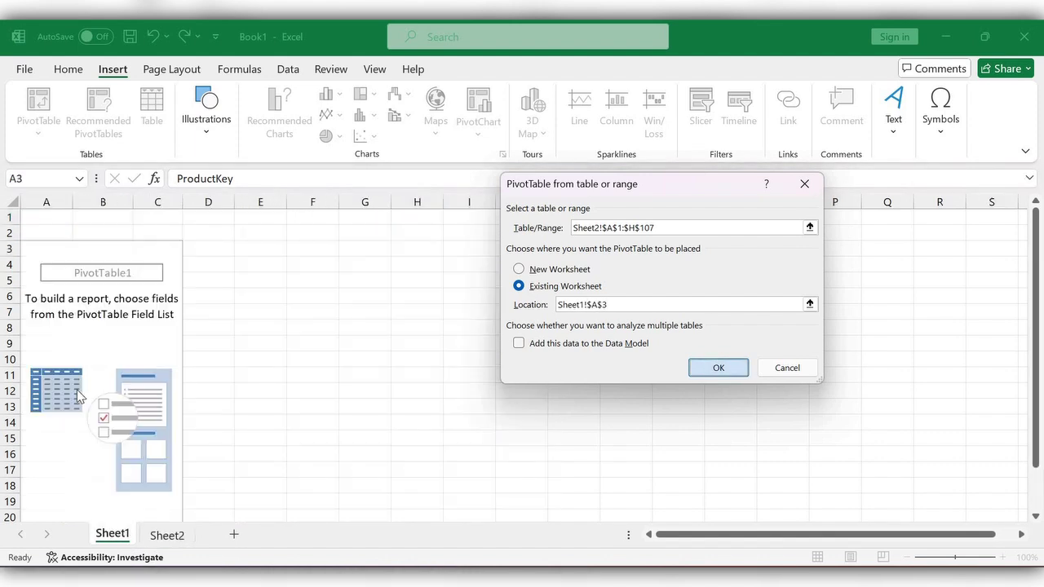
Add CustomerKey and Order Number as summed values and Currency Code as the row field of the PivotTable
scroll(807, 317, down, 1)
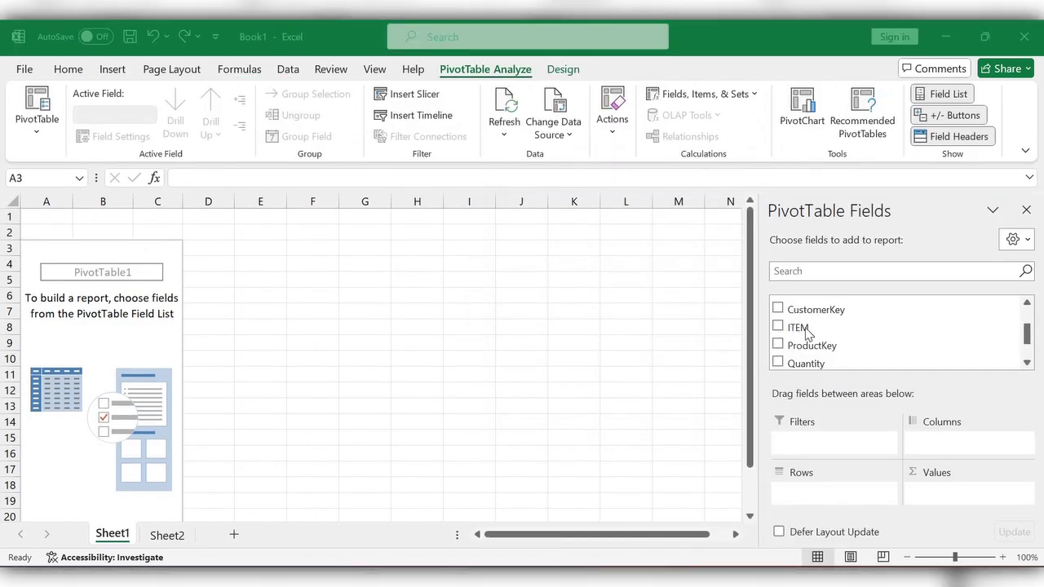
scroll(816, 347, down, 1)
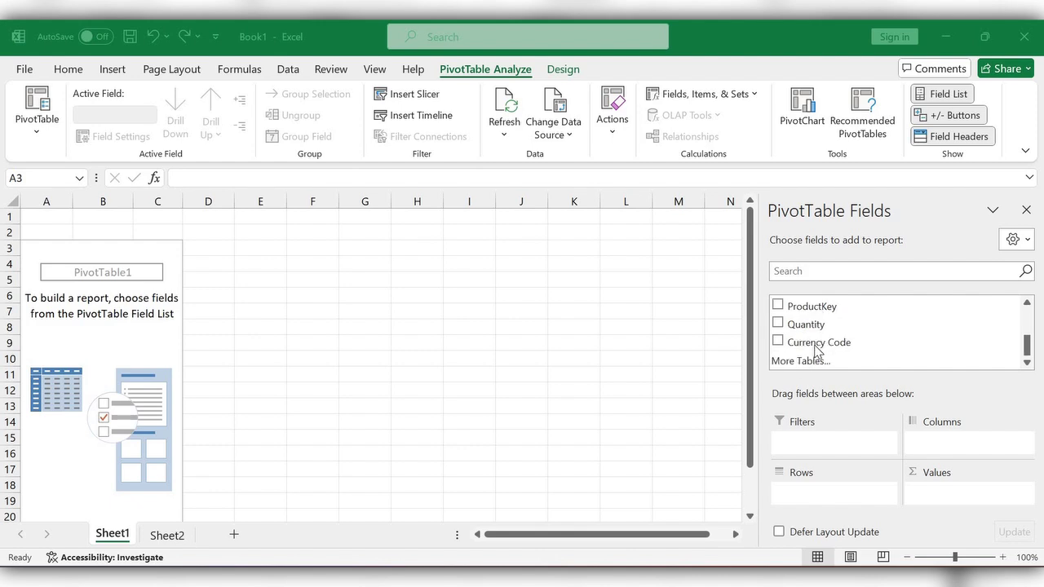
scroll(815, 349, up, 1)
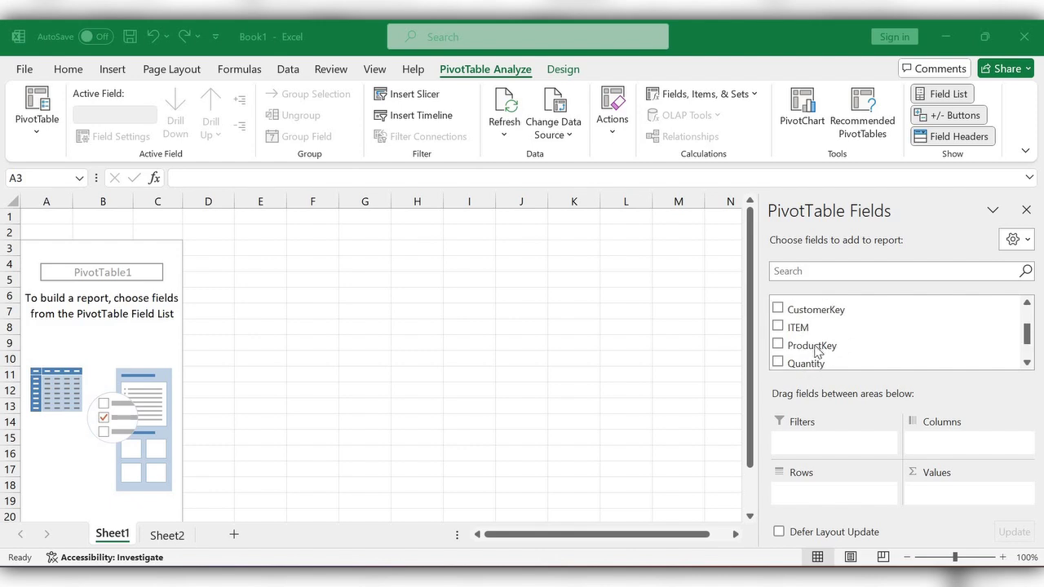
scroll(824, 350, down, 1)
scroll(816, 350, up, 2)
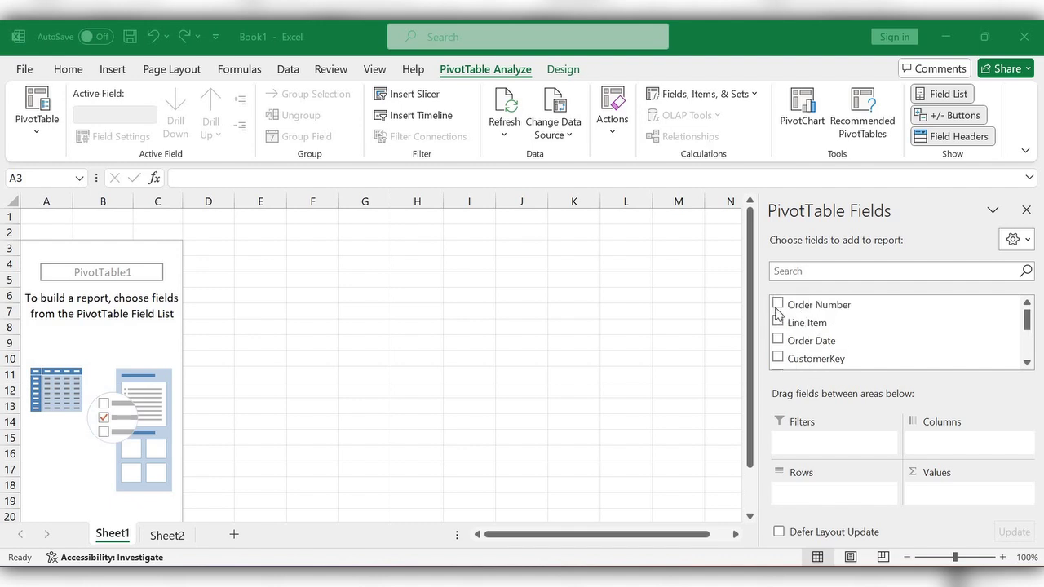
click(777, 357)
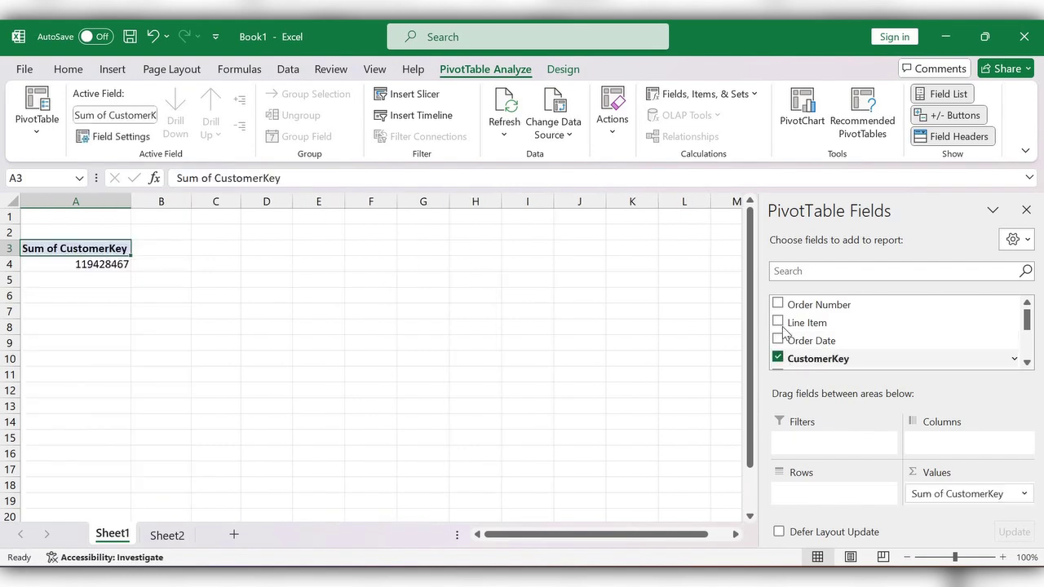
click(777, 303)
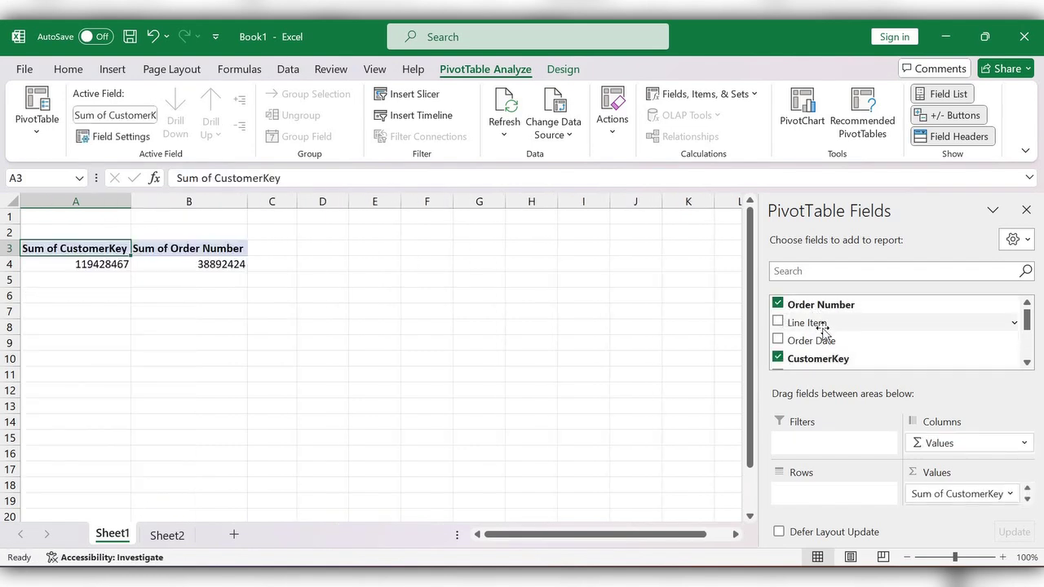
scroll(821, 329, down, 5)
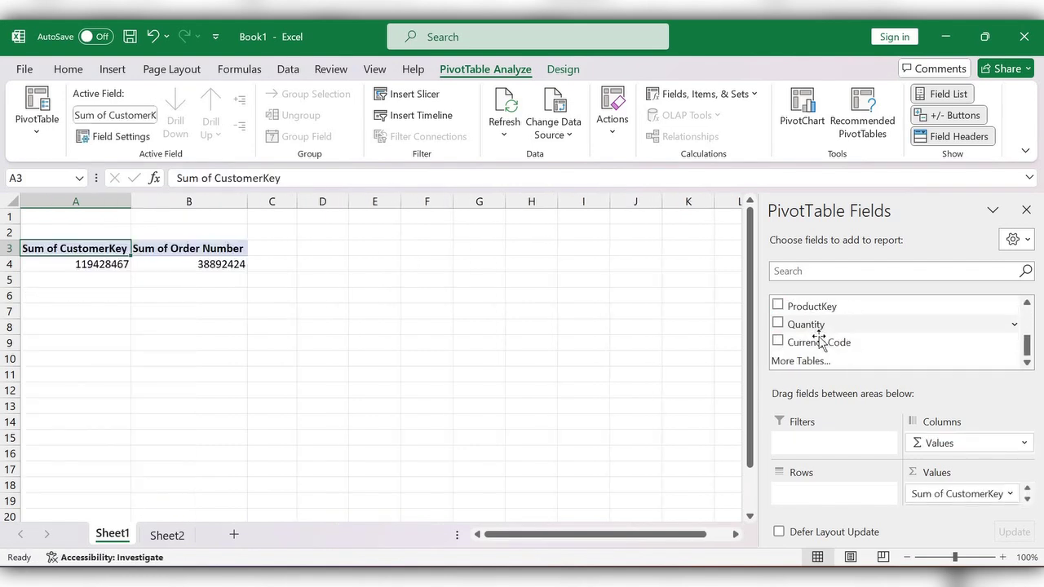
click(778, 343)
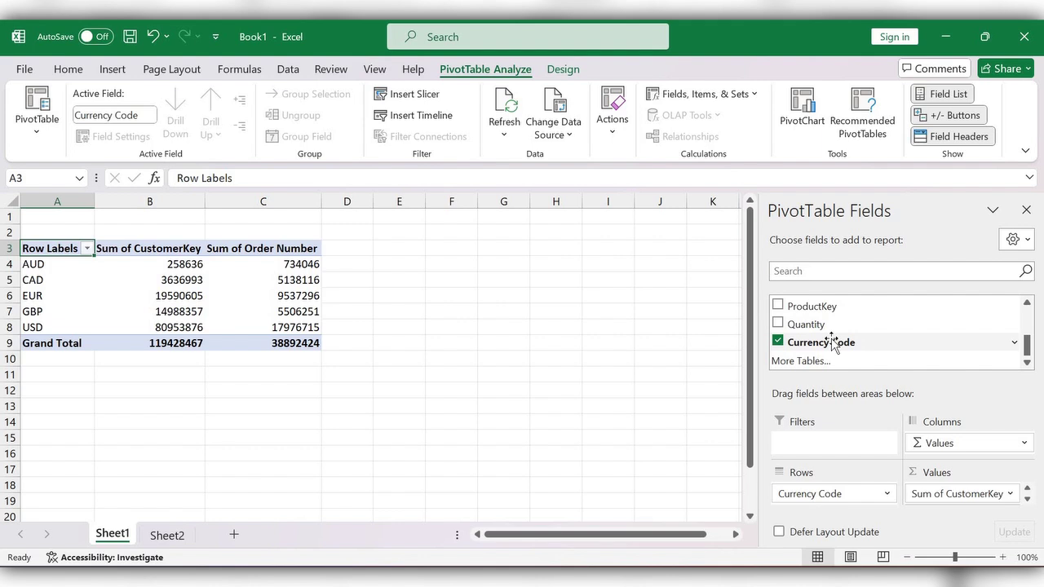
Add the ITEM field to the PivotTable and place it in the Filters area
scroll(820, 326, up, 3)
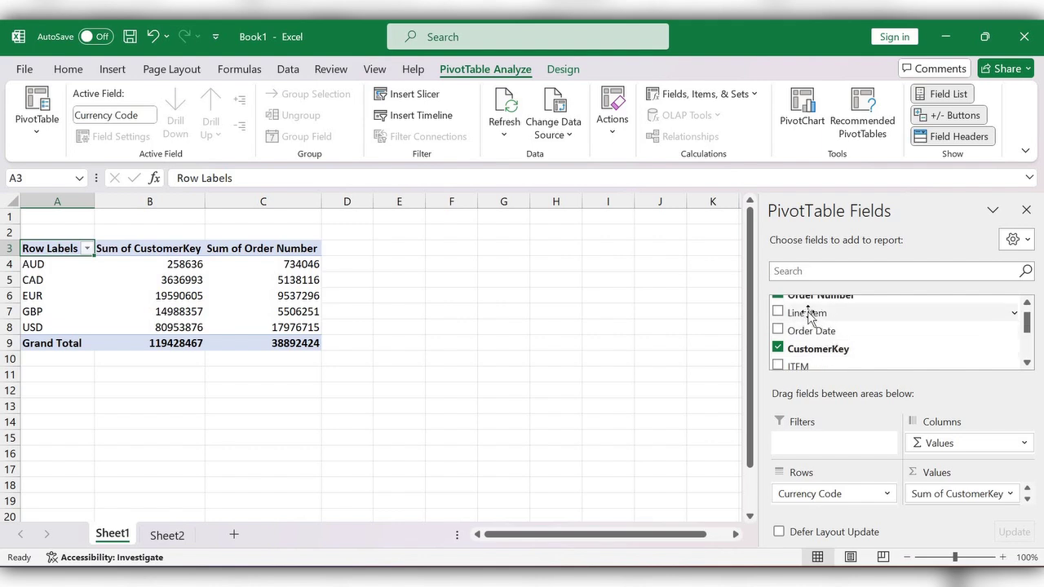
scroll(820, 326, down, 3)
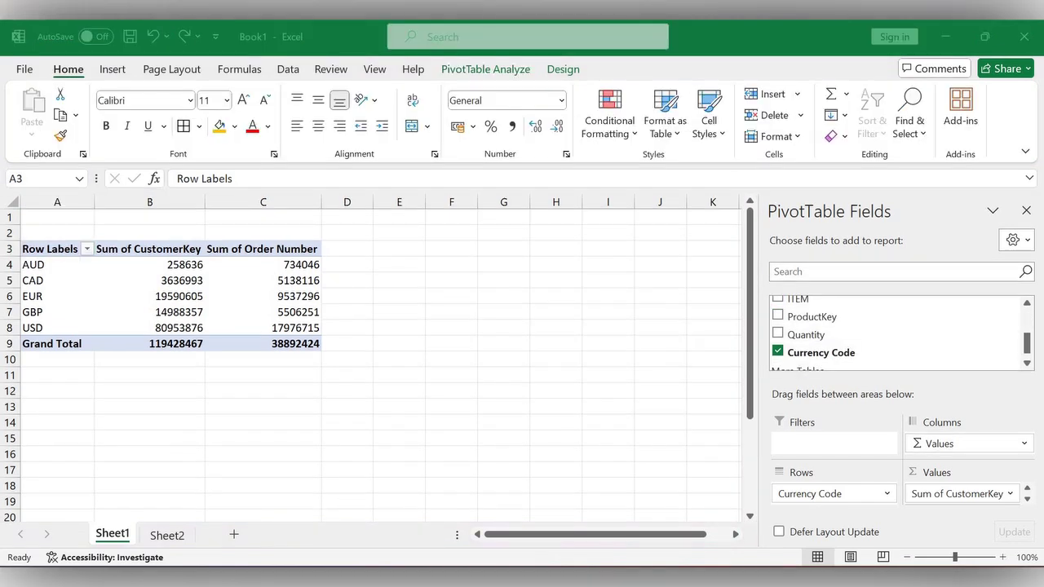
click(778, 300)
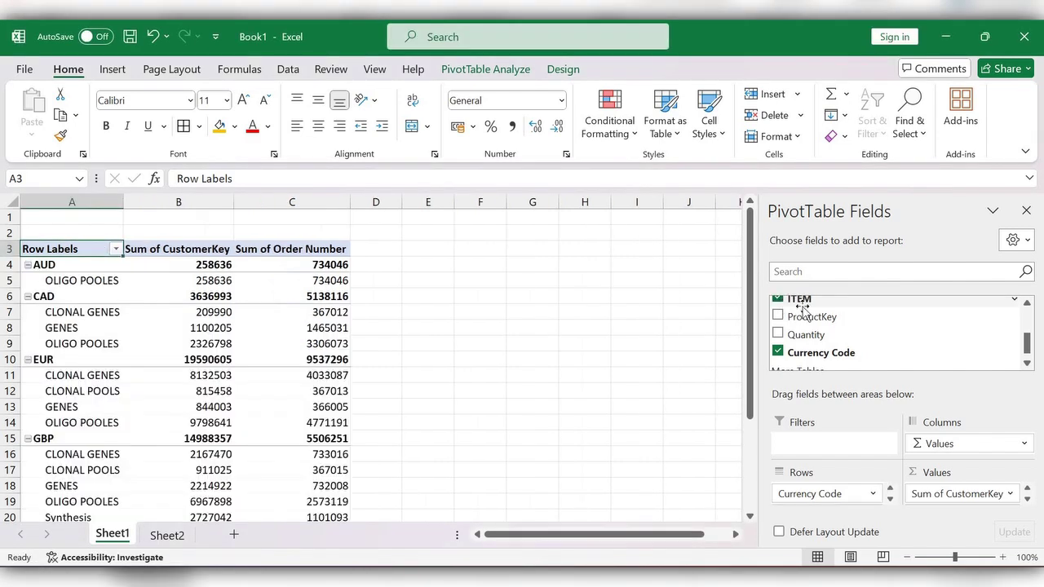
click(1026, 302)
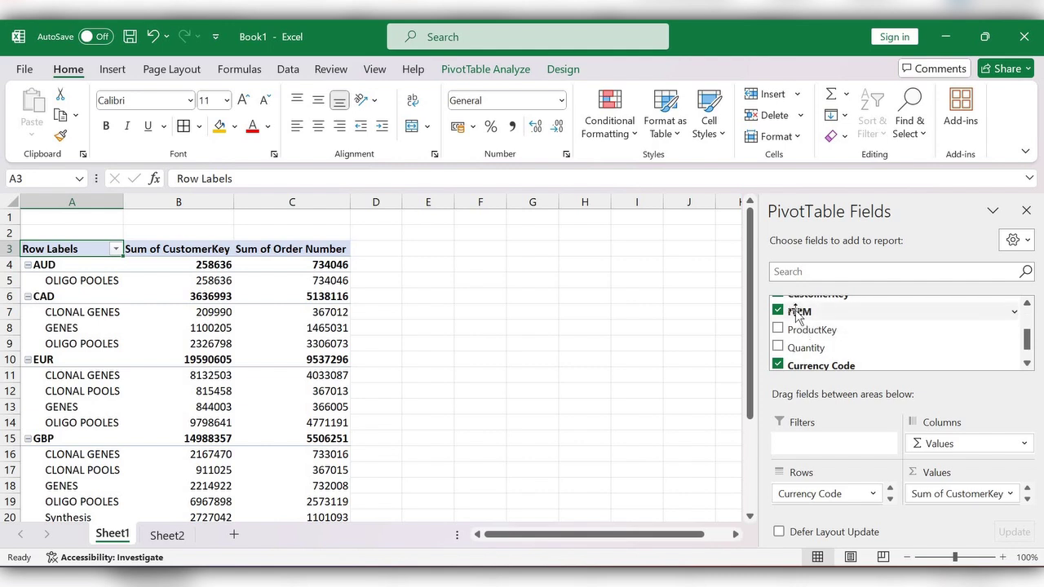
drag(795, 314, 811, 444)
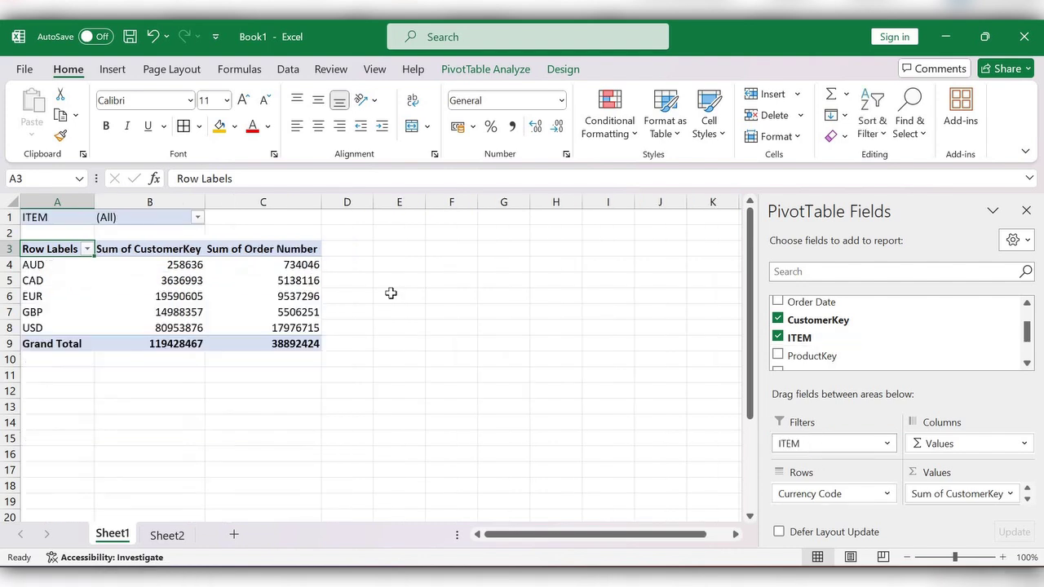
Filter the PivotTable by ITEM to show only CLONAL GENES
click(201, 222)
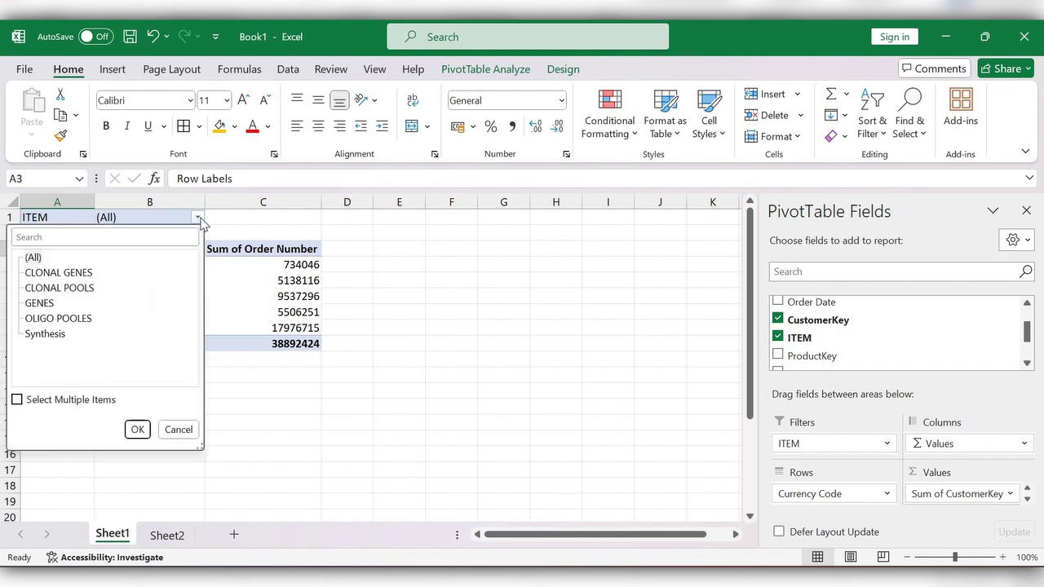
click(80, 272)
click(137, 429)
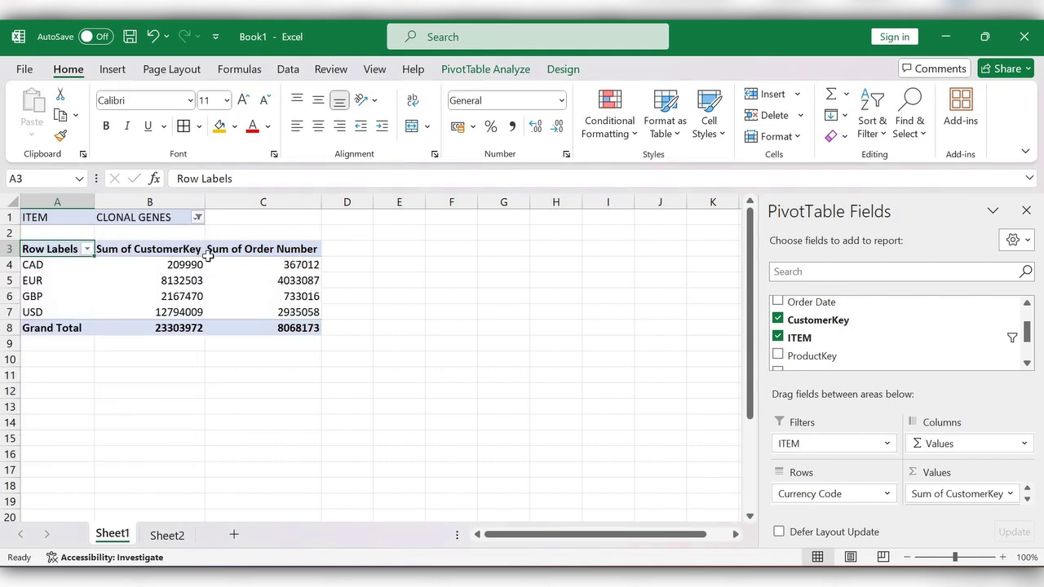
Switch the PivotTable's ITEM filter to CLONAL POOLS
click(197, 220)
click(58, 288)
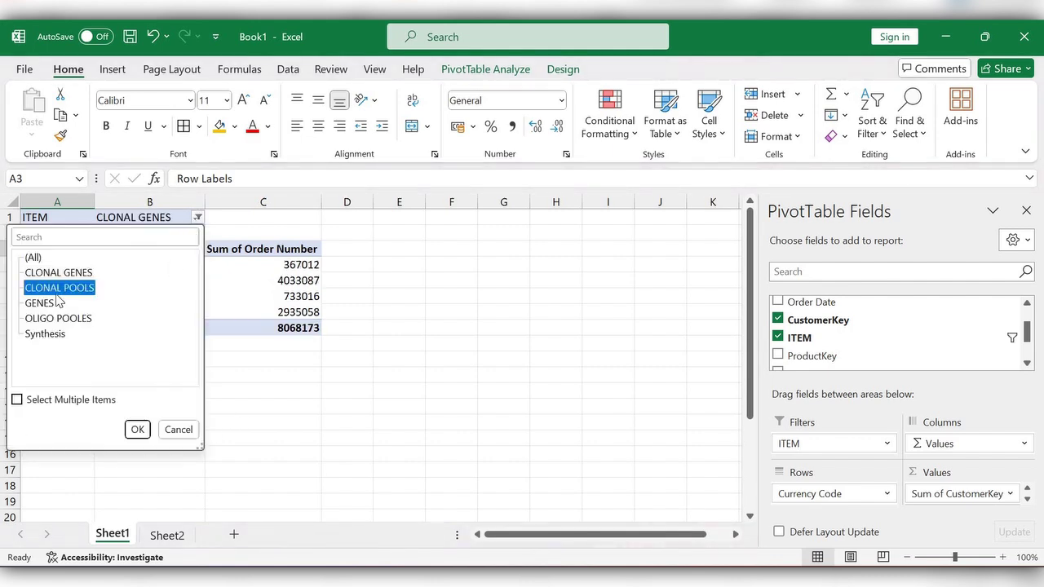
click(137, 429)
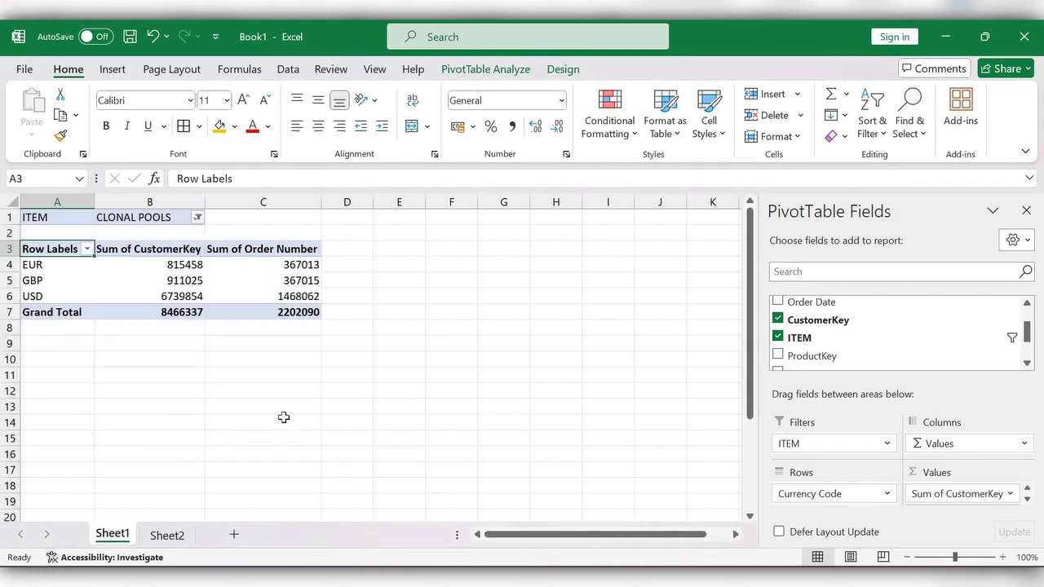
Allow multiple selections in the ITEM filter and include OLIGO POOLES along with CLONAL POOLS
click(198, 218)
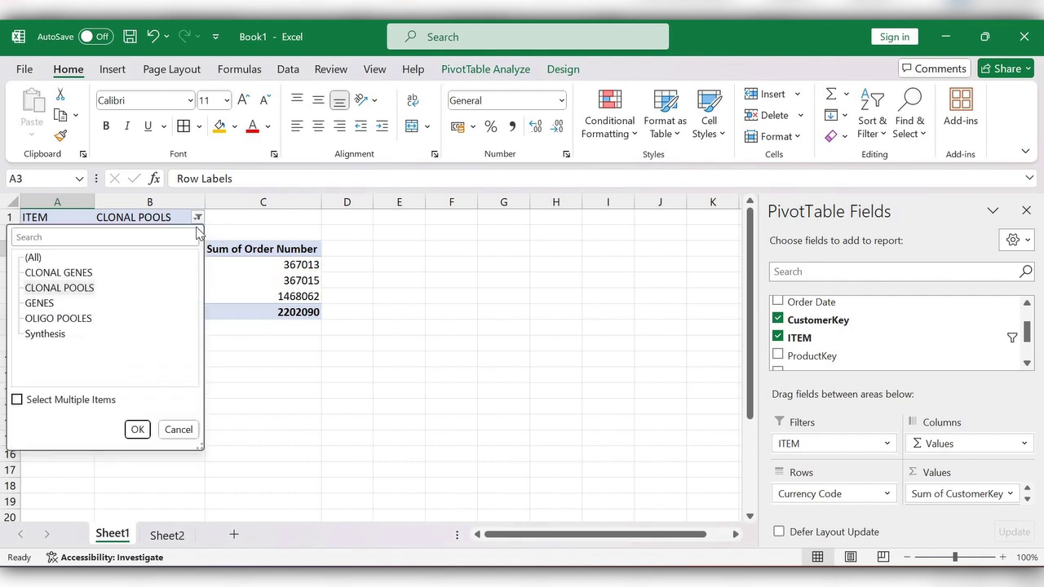
click(17, 399)
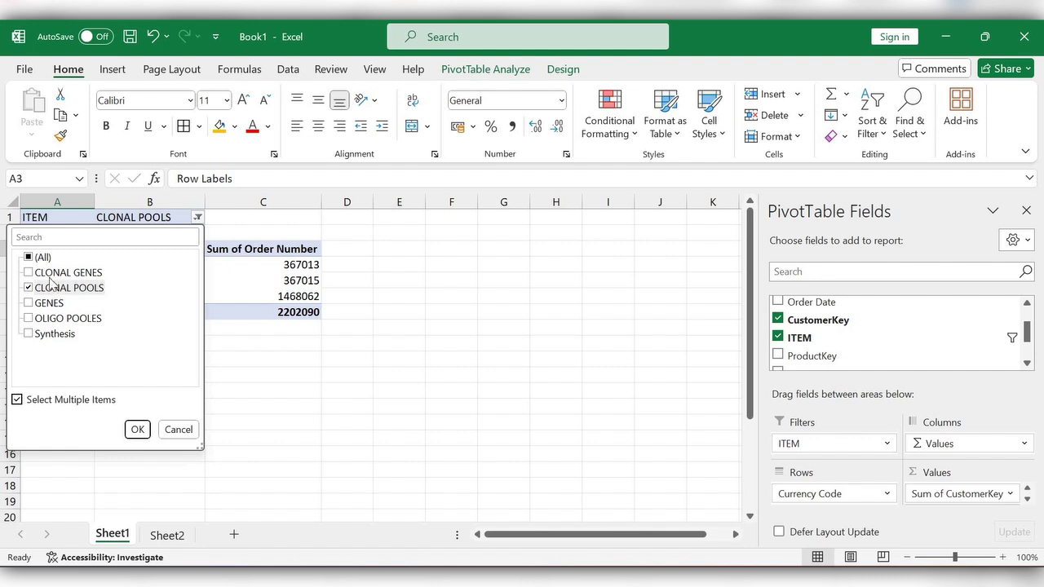
click(54, 280)
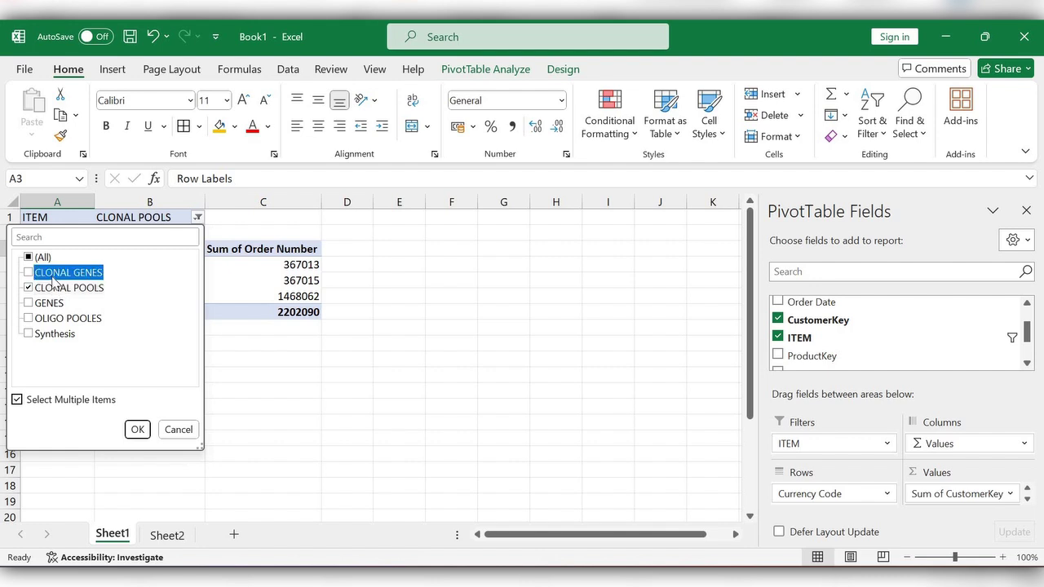
click(33, 319)
click(137, 429)
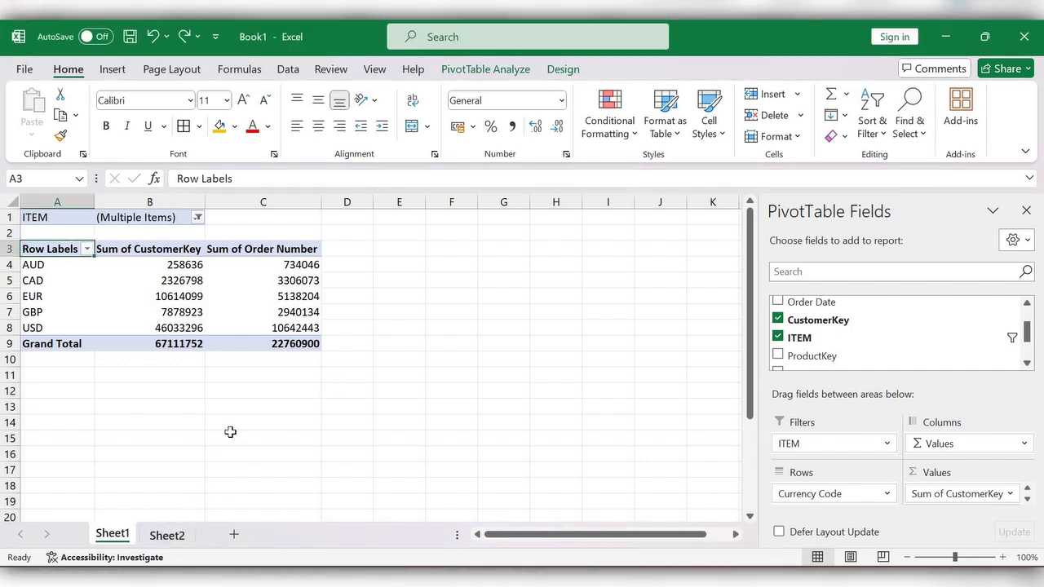
Delete the order records in cells A96:H107 of Sheet2, shifting the remaining cells up
click(168, 535)
scroll(213, 353, down, 16)
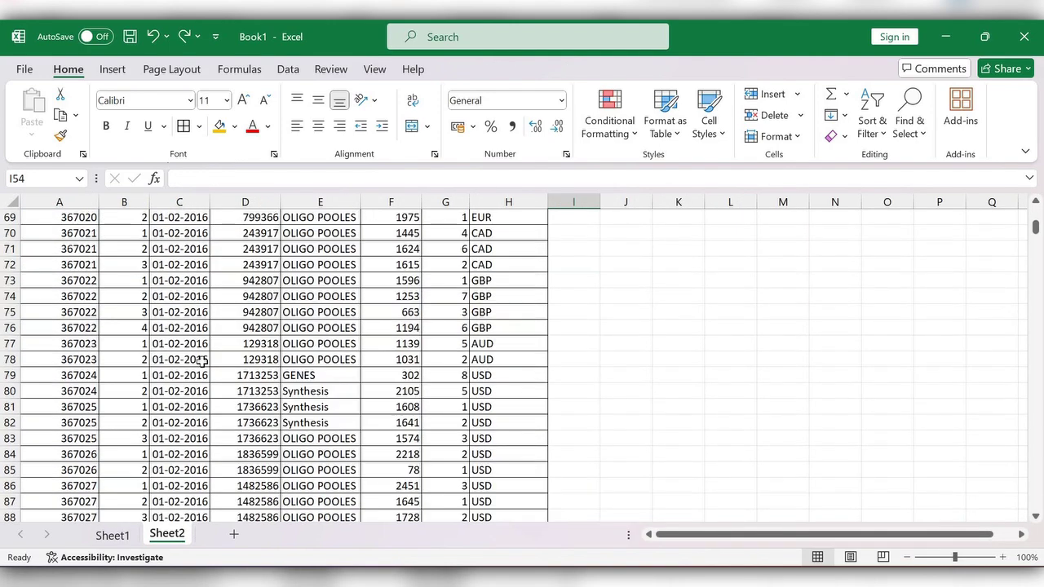
drag(48, 222, 498, 393)
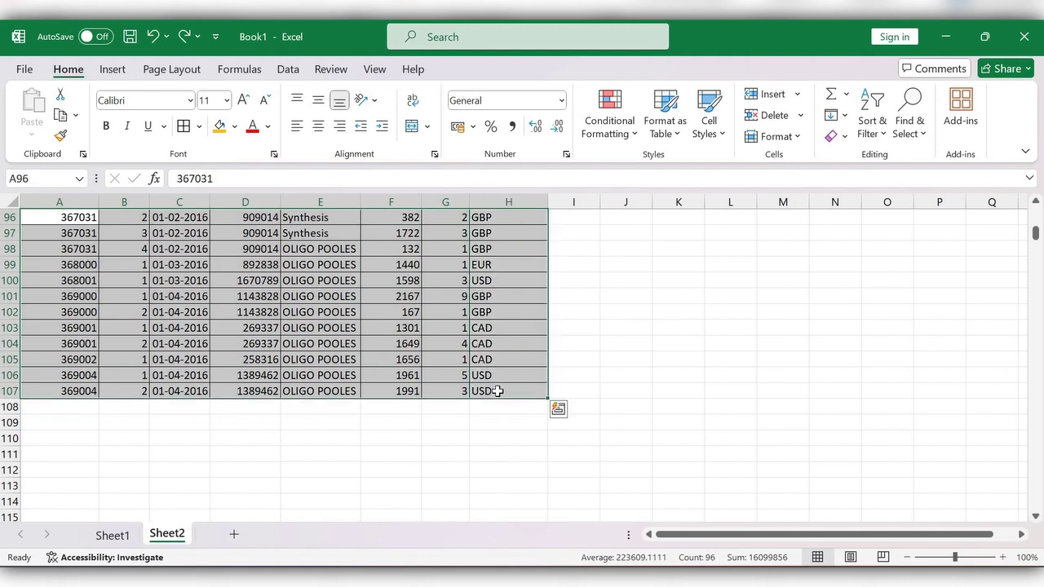
key(ctrl+minus)
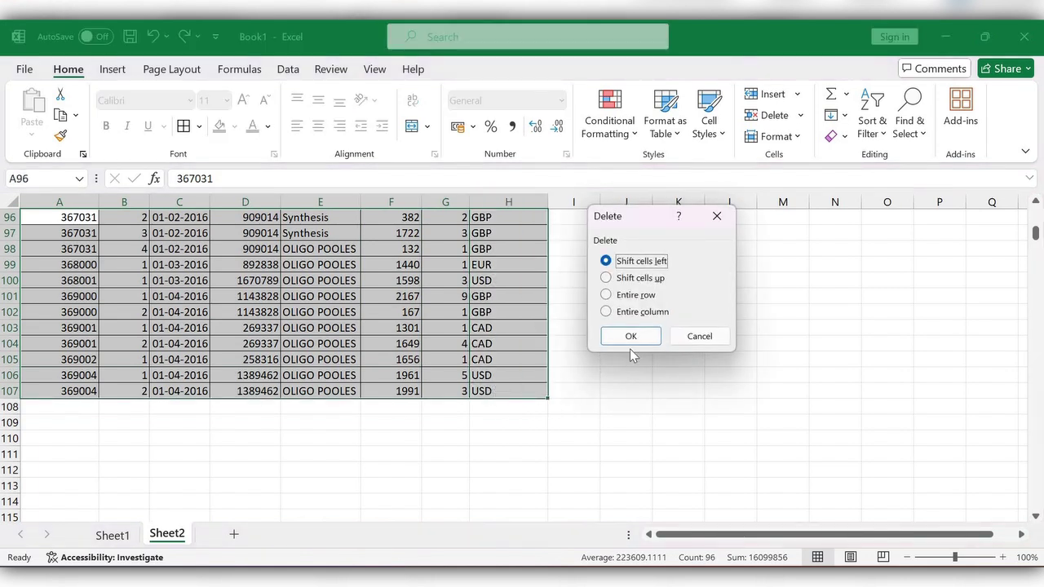
click(632, 279)
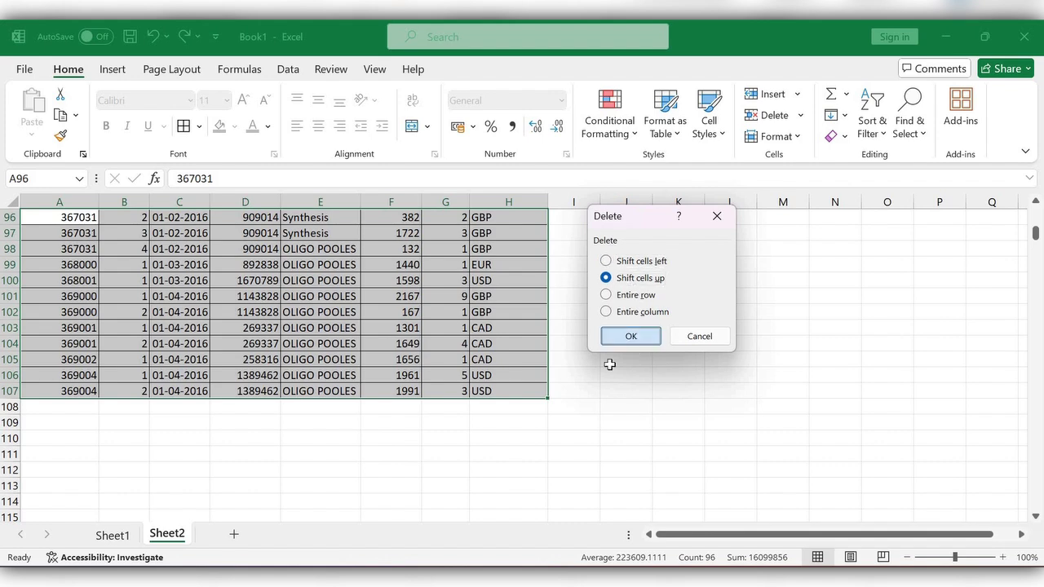
click(635, 337)
scroll(412, 433, up, 1)
scroll(412, 433, down, 1)
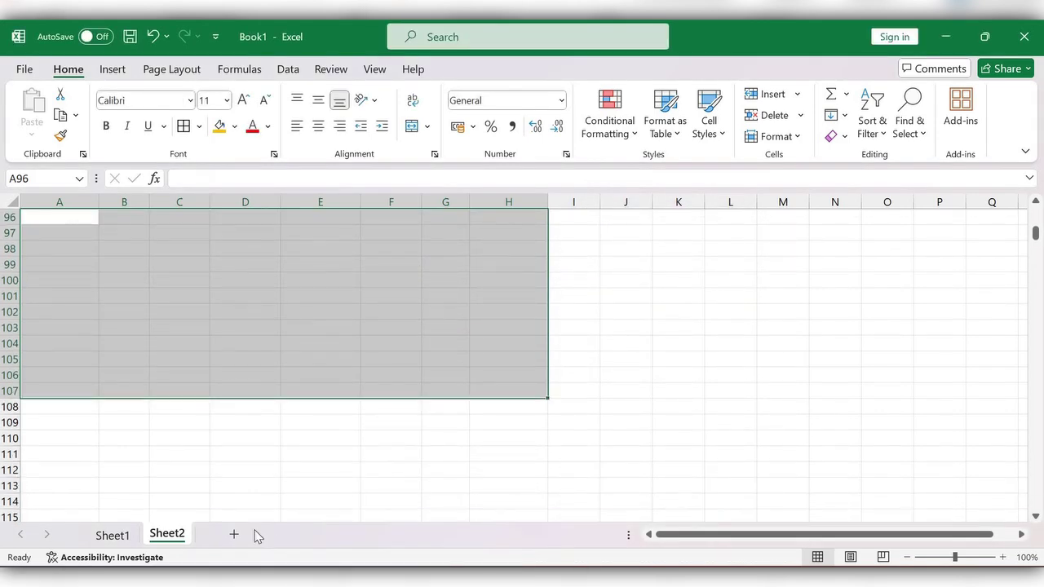
Refresh the PivotTable on Sheet1 so it reflects the rows deleted from the source data
click(113, 535)
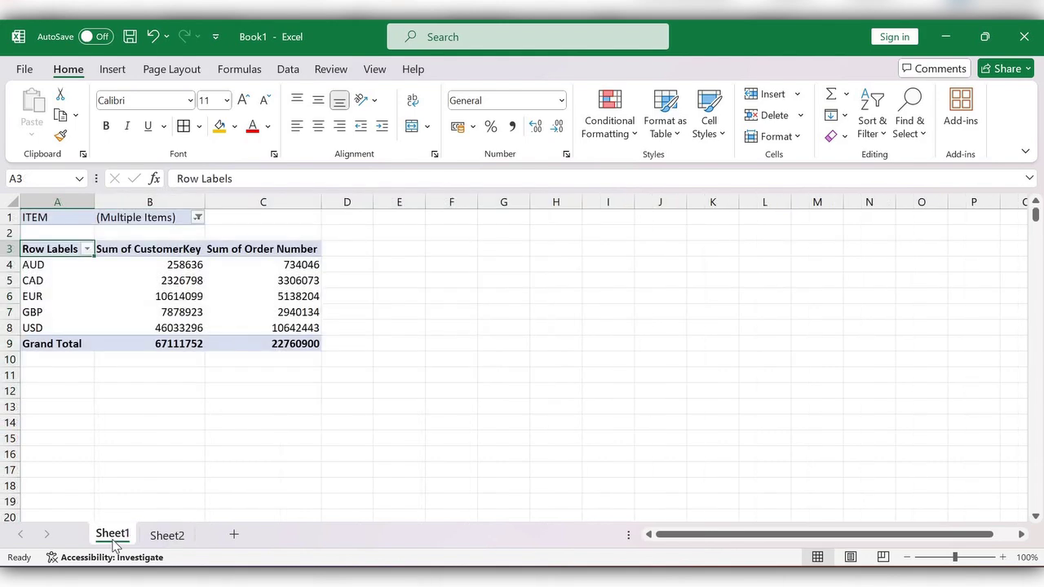
right_click(300, 292)
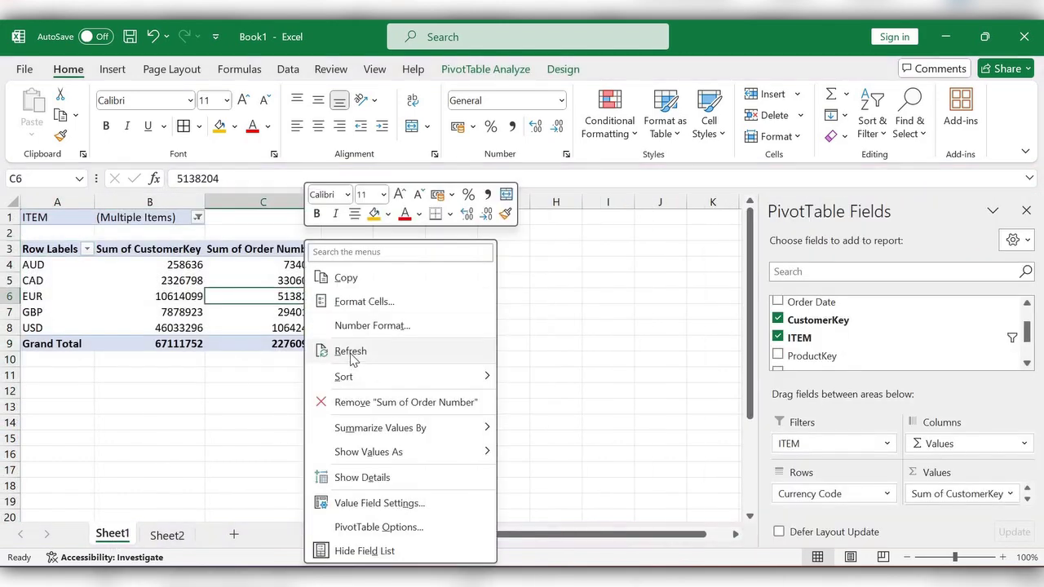
click(350, 356)
click(323, 425)
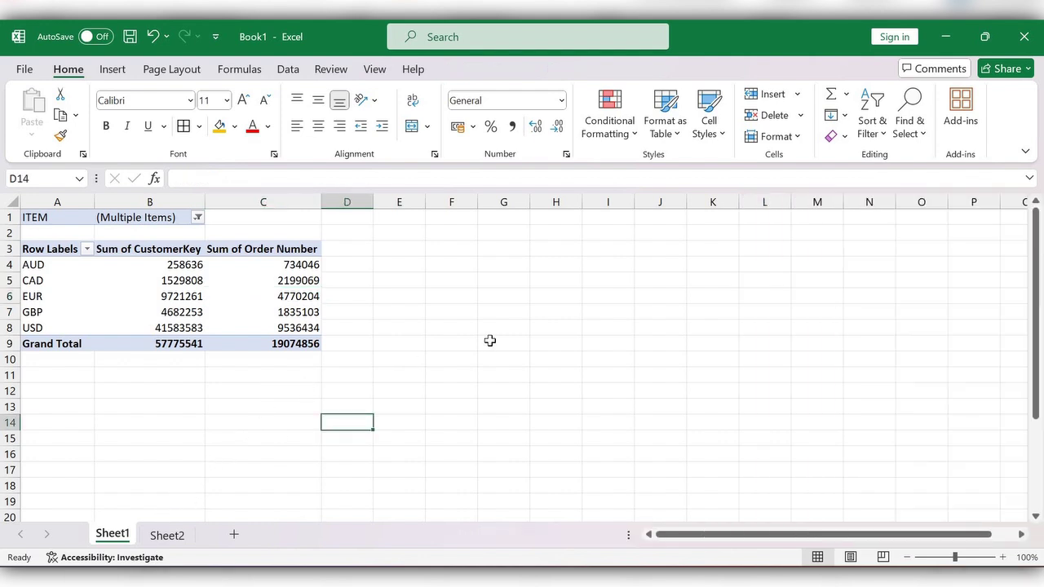
Delete the order records in cells A87:H95 of Sheet2, shifting the remaining cells up
click(156, 538)
click(118, 536)
click(167, 535)
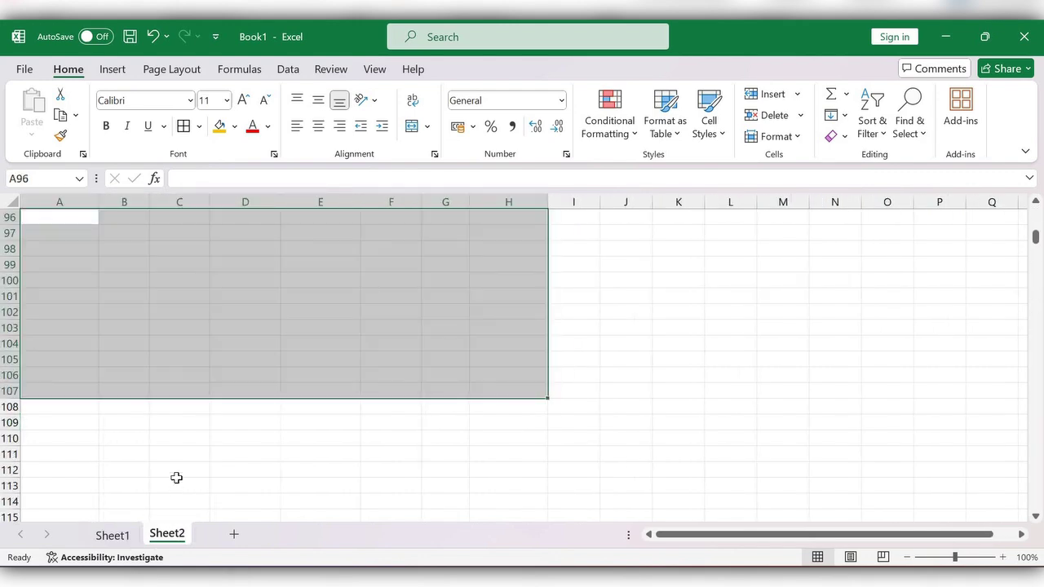
scroll(205, 425, up, 4)
drag(47, 267, 183, 313)
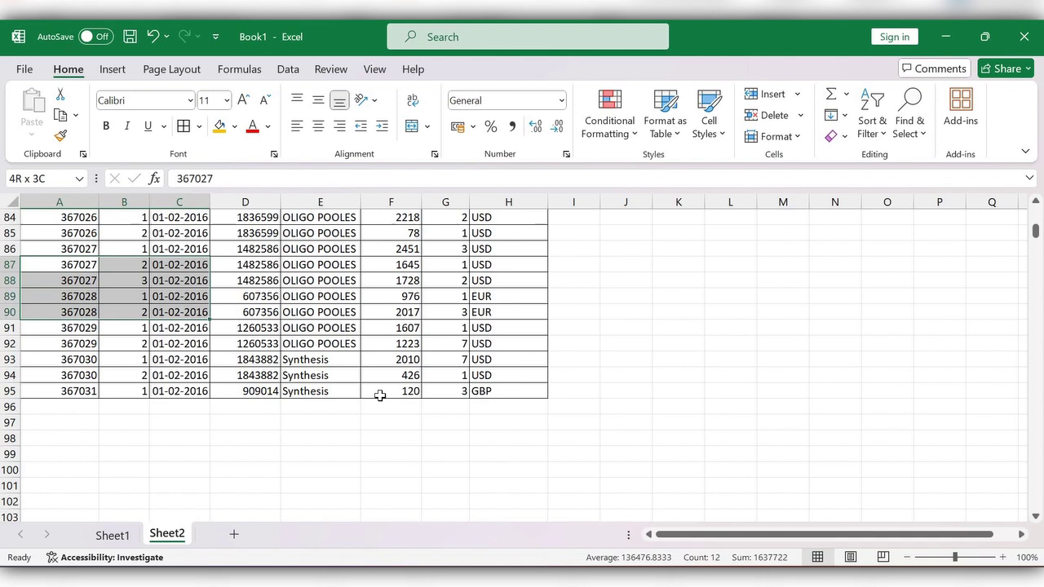
drag(380, 395, 492, 390)
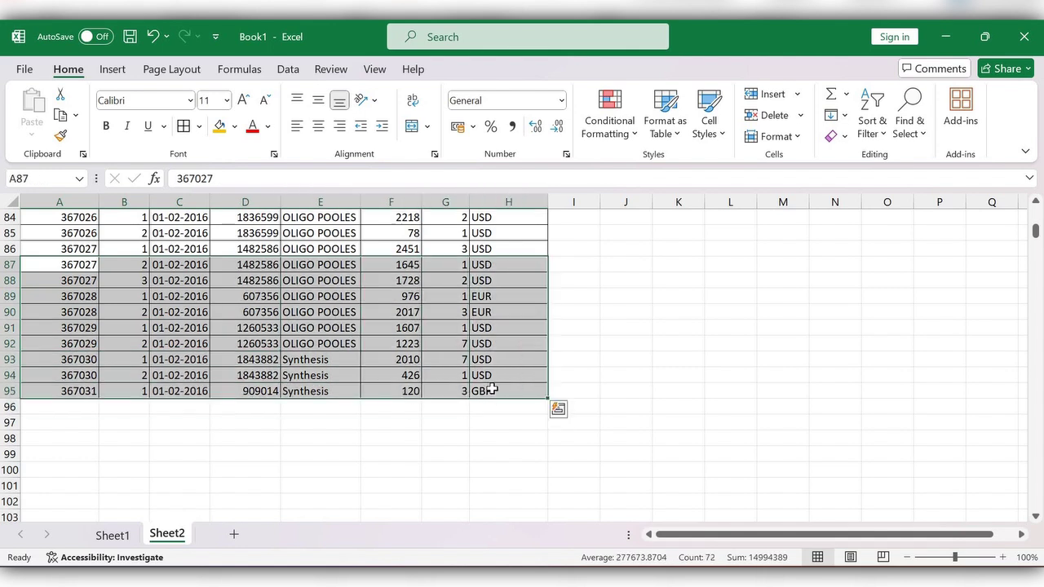
key(ctrl+minus)
click(657, 278)
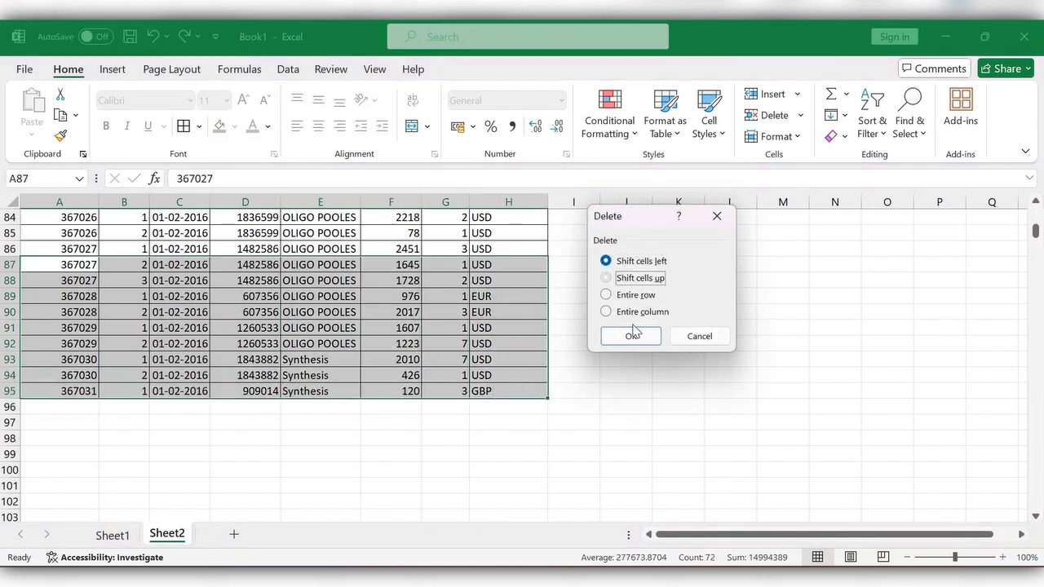
click(632, 336)
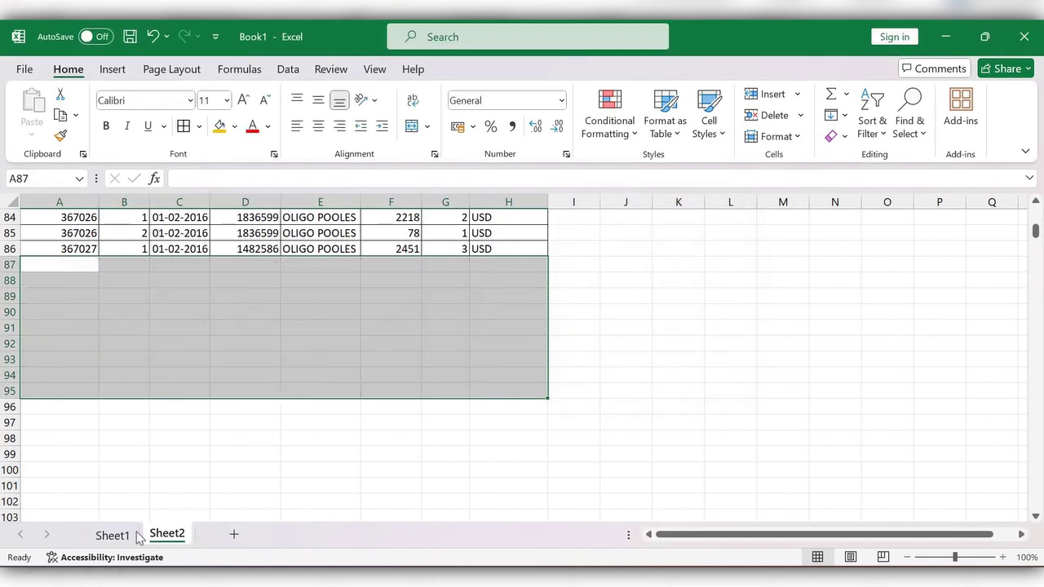
Check the Sheet1 PivotTable's data source range against the Sheet2 records and apply Sheet2!$A$1:$H$86 as the source
click(112, 535)
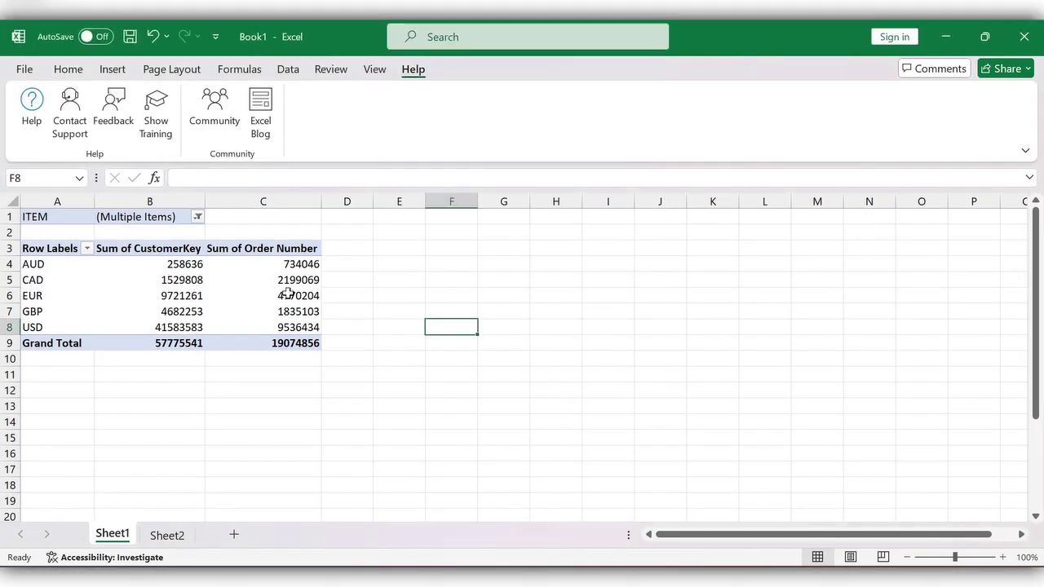
click(288, 294)
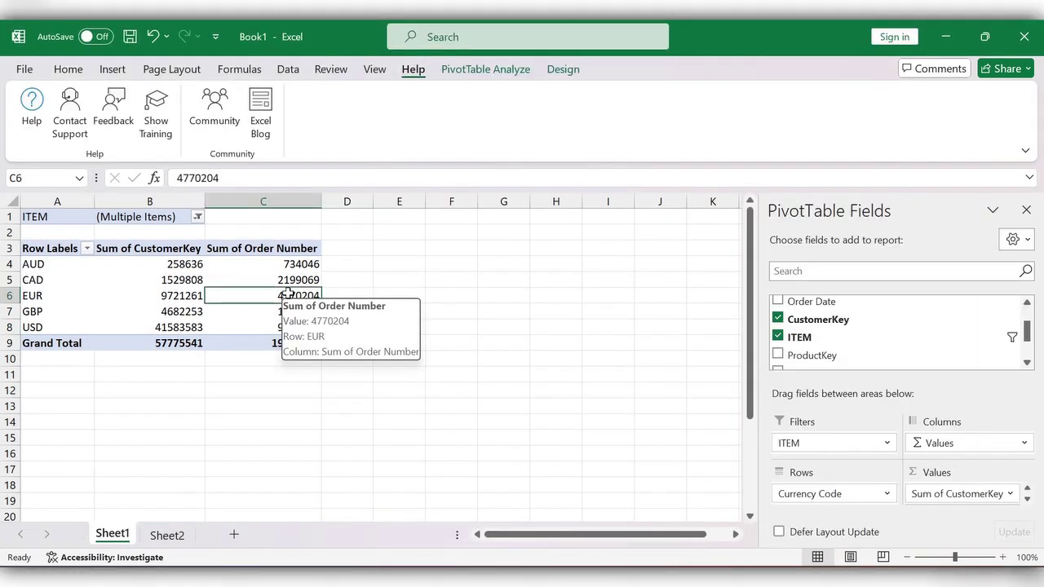
click(476, 72)
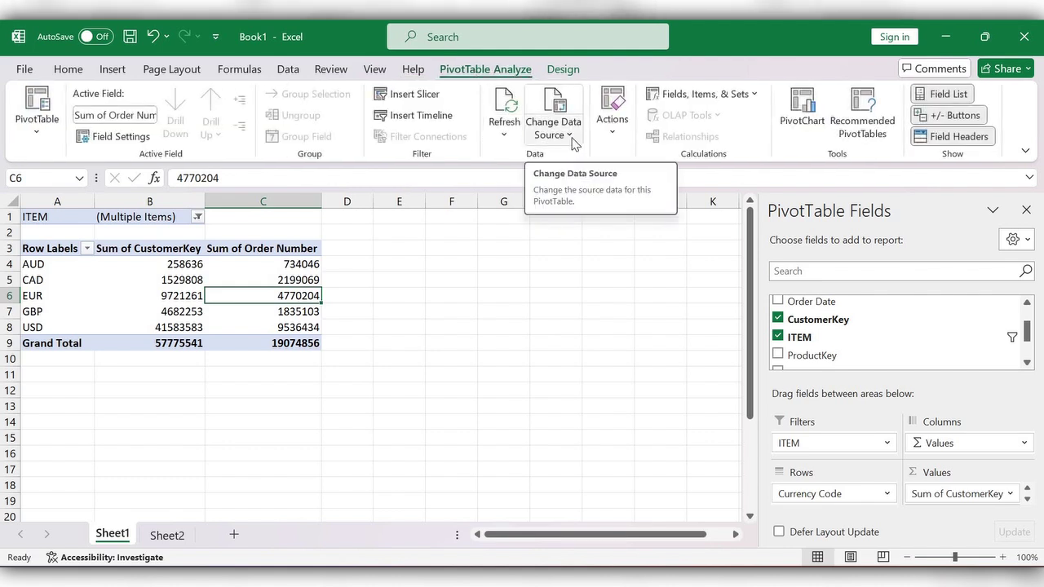
click(574, 142)
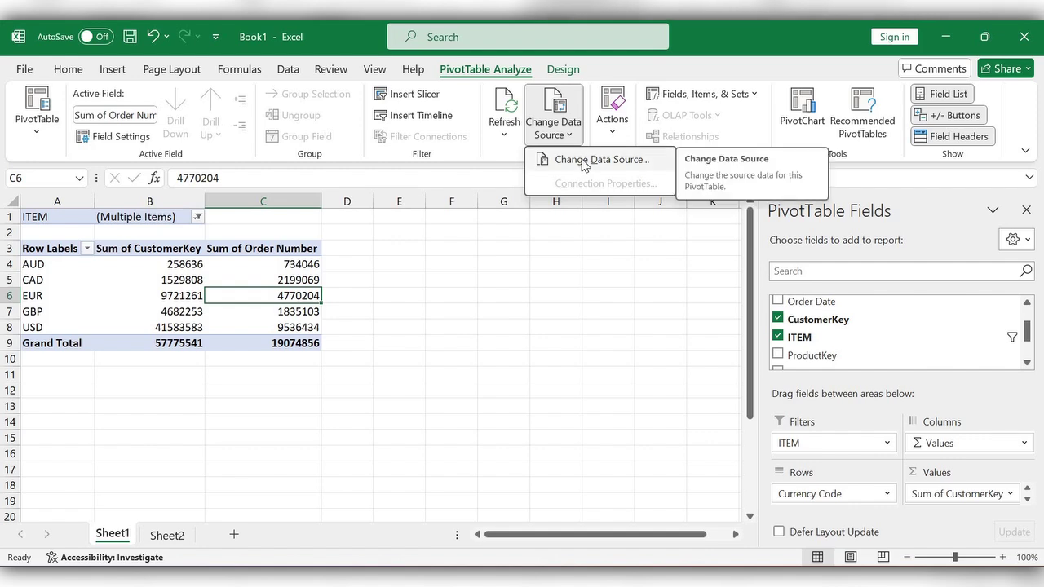
click(584, 161)
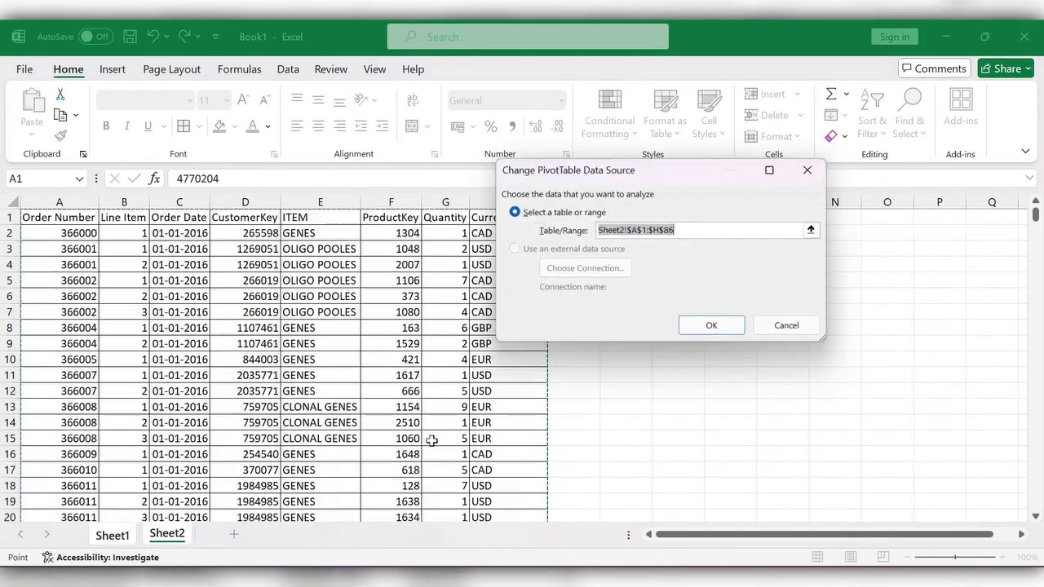
scroll(453, 440, down, 20)
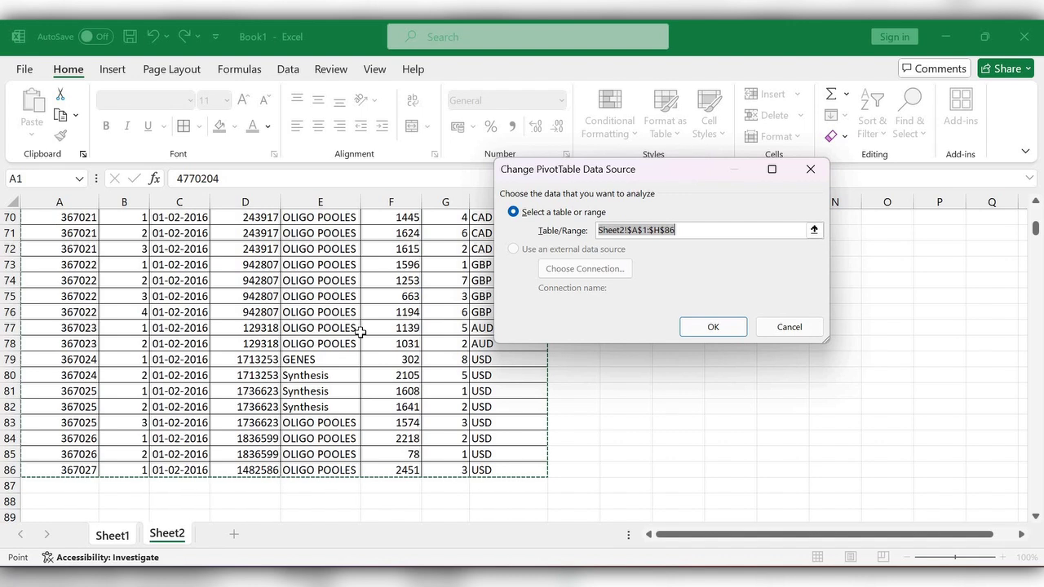
click(726, 327)
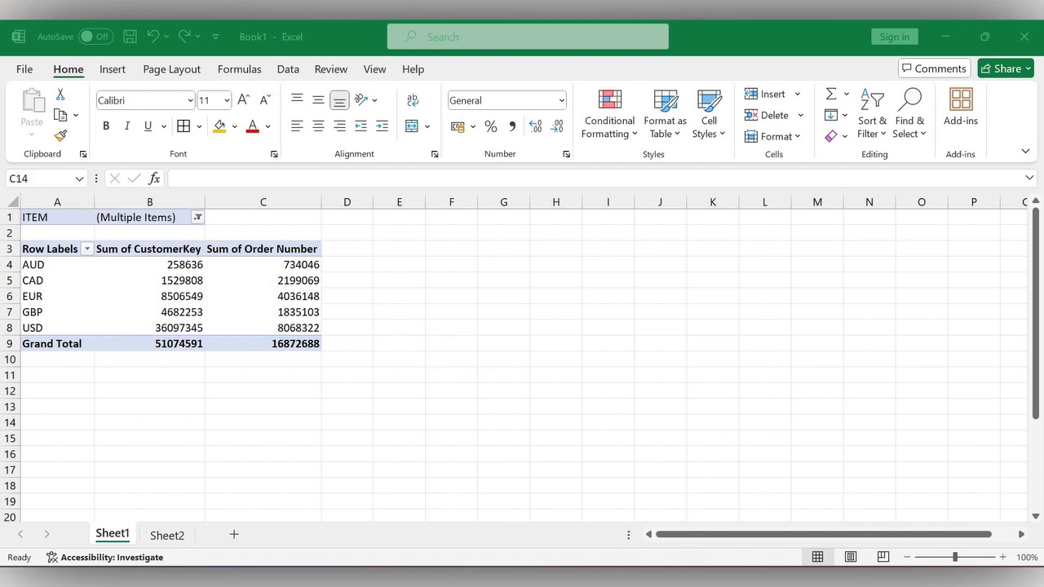